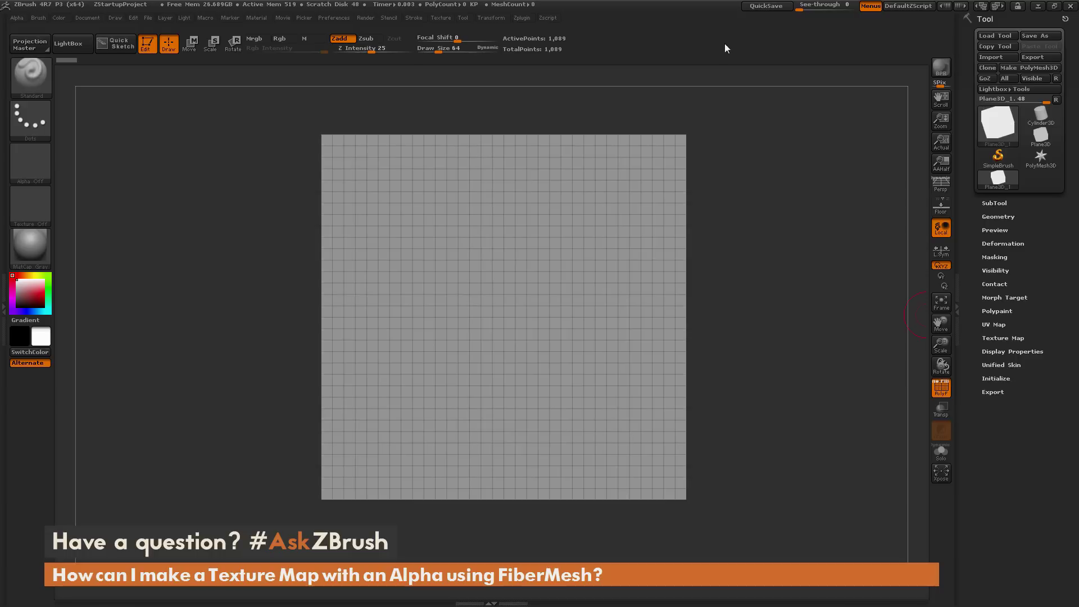
- Convert the plane into the editable polymesh PM3D_Plane3D_1 with Make PolyMesh3D
click(724, 49)
drag(777, 338, 782, 325)
click(1026, 68)
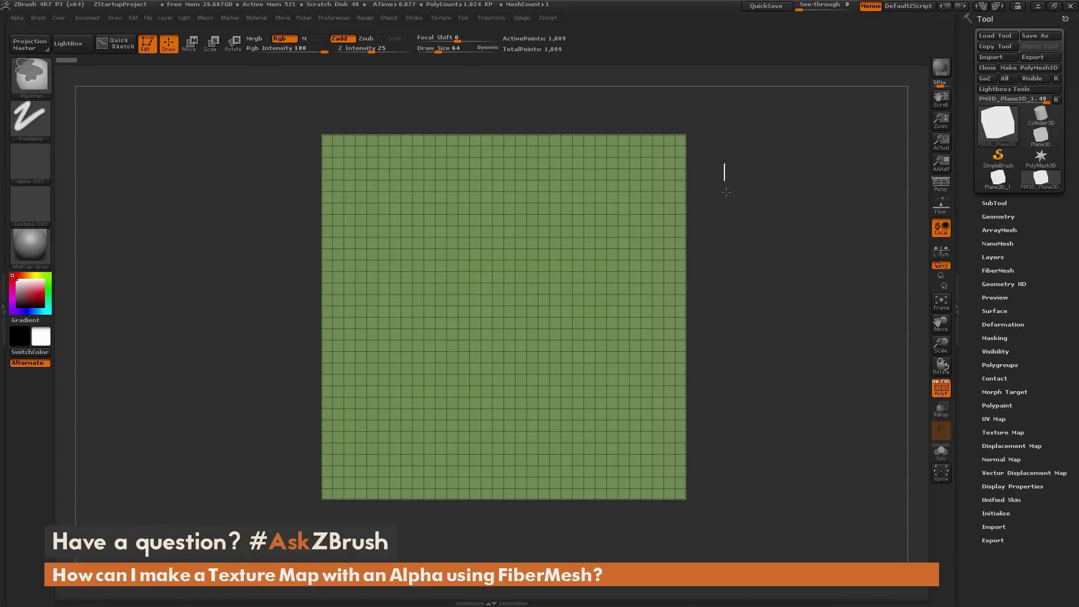
- Mask a rectangle over the upper plane and turn off the PolyF wireframe
mouse_move(723, 164)
ctrl+mouse_down()
mouse_move(798, 302)
mouse_move(894, 312)
mouse_move(507, 299)
mouse_move(667, 347)
ctrl+mouse_up()
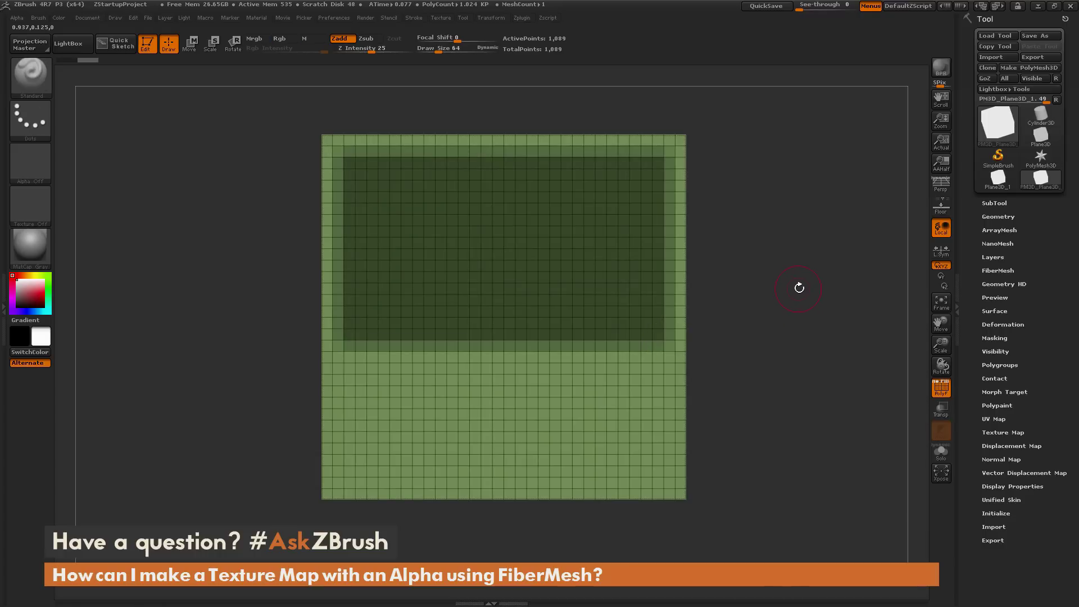
click(941, 387)
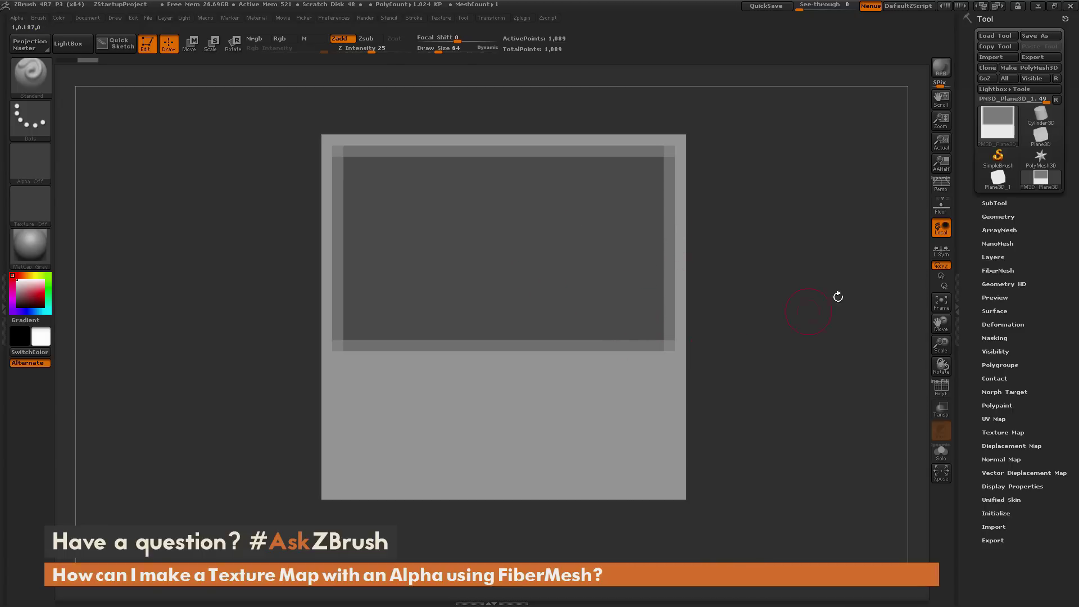
- Preview FiberMesh on the masked area, lowering MaxFibers from 50 to get 4601 sparser fibers
click(1000, 270)
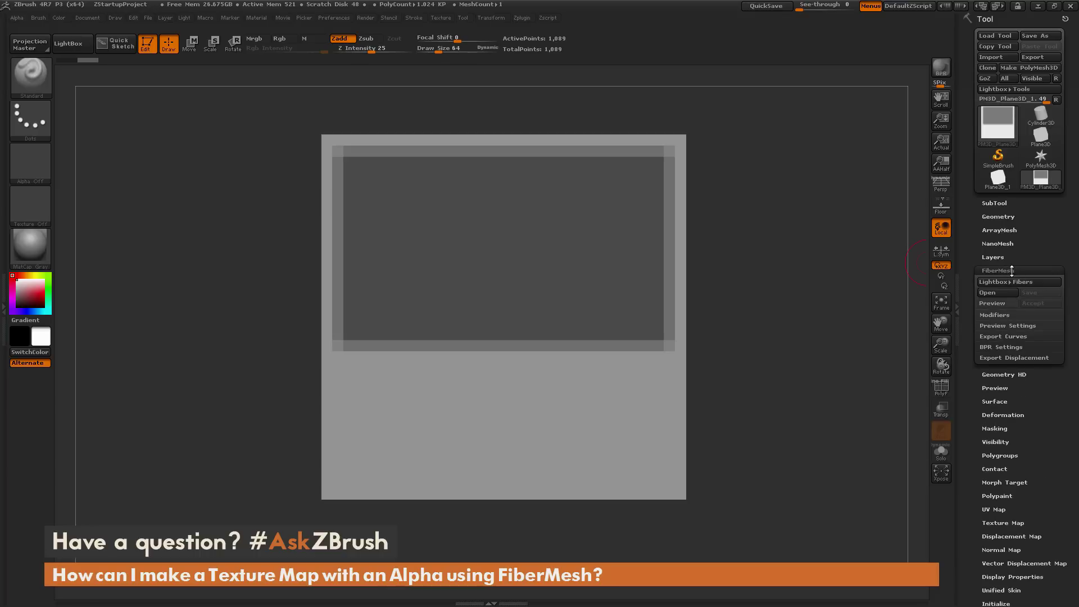
click(996, 303)
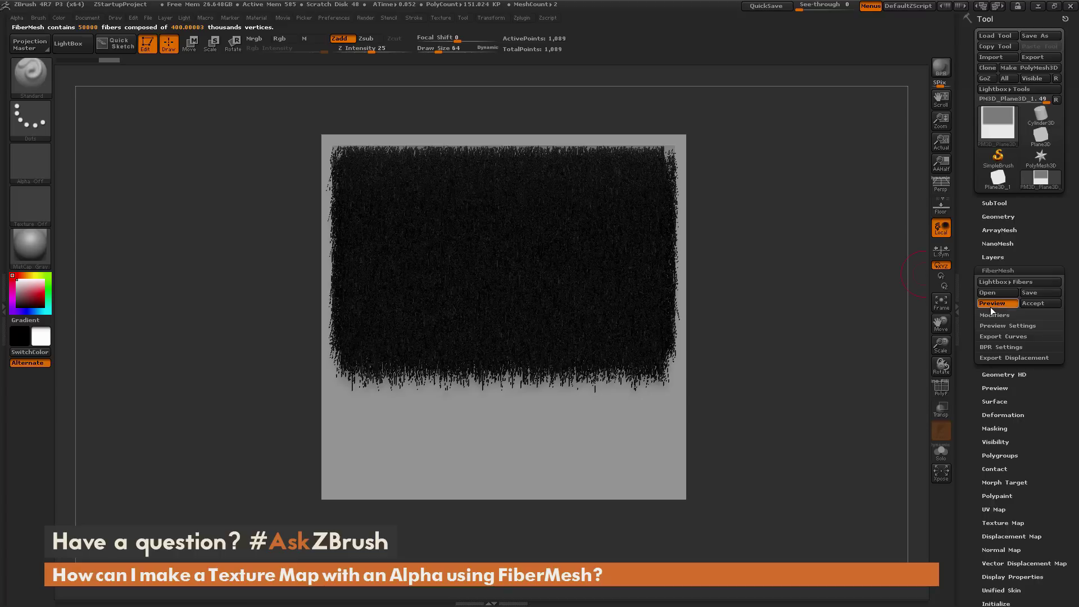
click(990, 316)
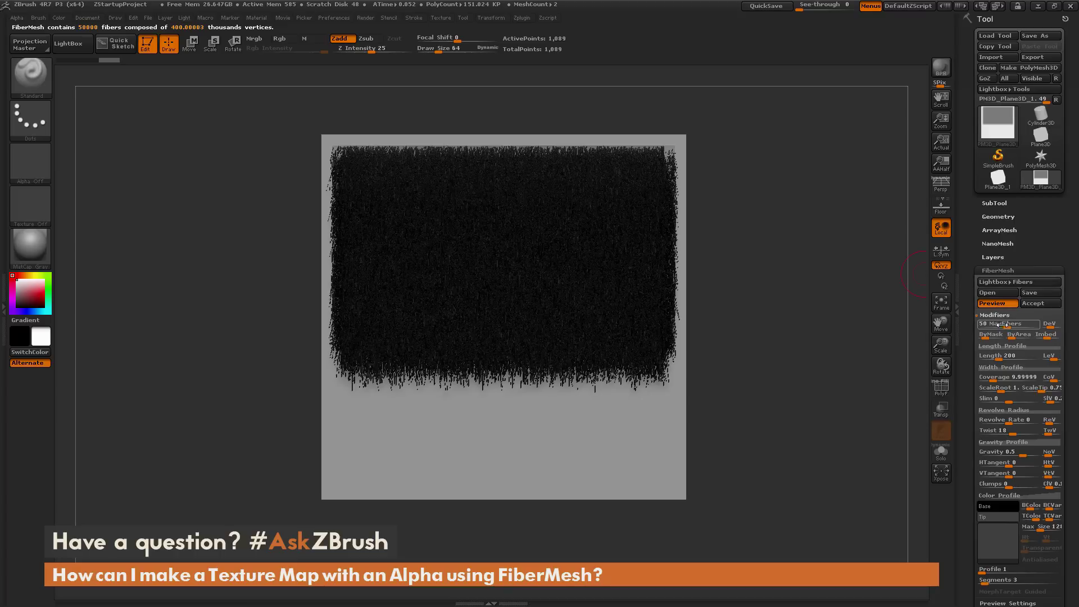
drag(990, 325, 982, 325)
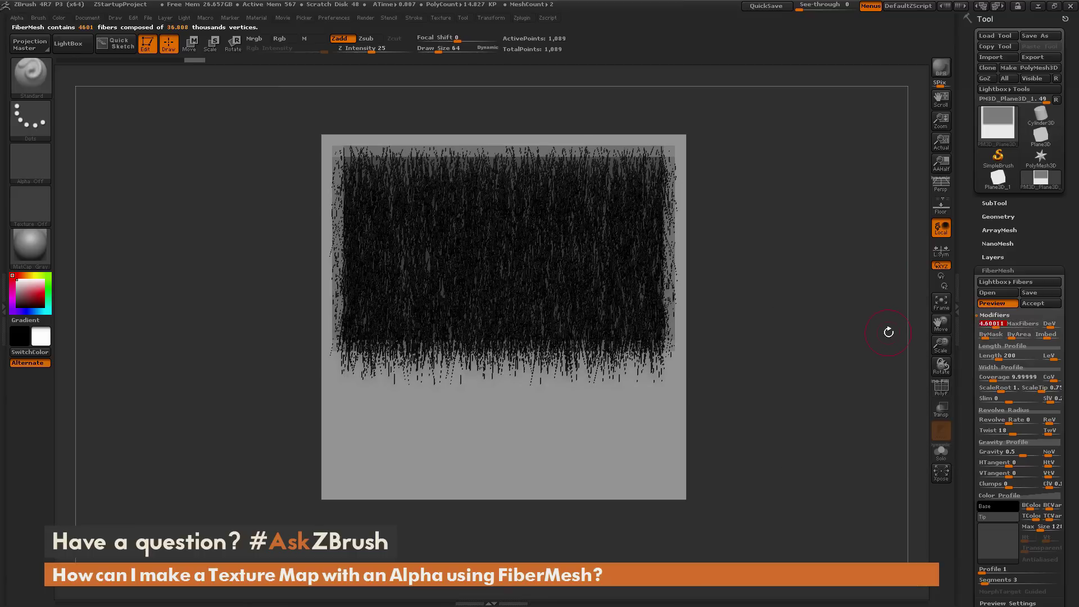
- Load the AskZBrush_Fibers preset from Lightbox and rotate to inspect the thicker drooping strands
click(999, 282)
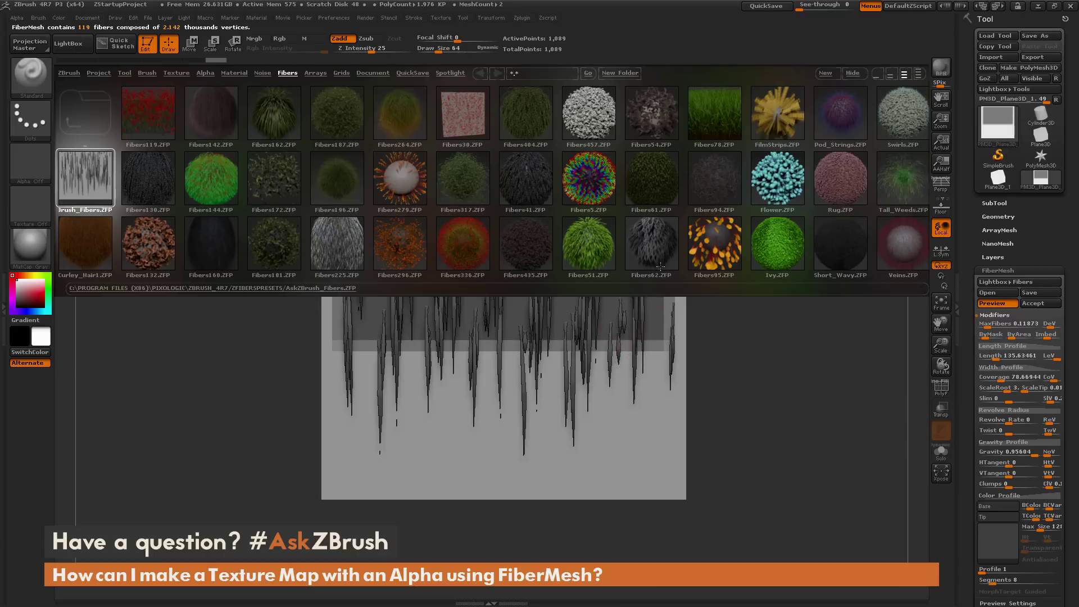
key(comma)
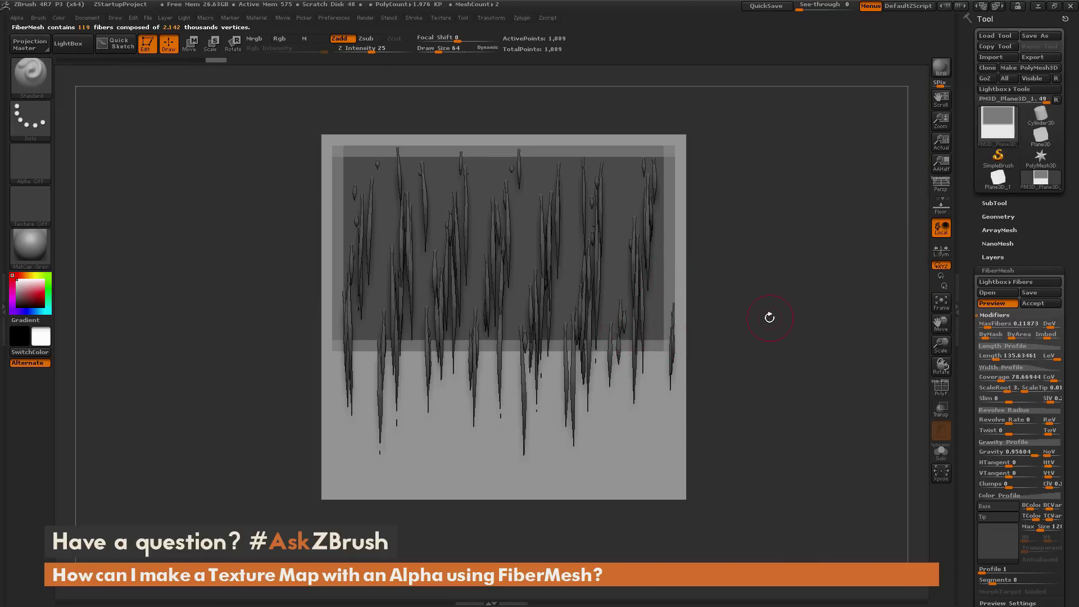
drag(760, 330, 790, 332)
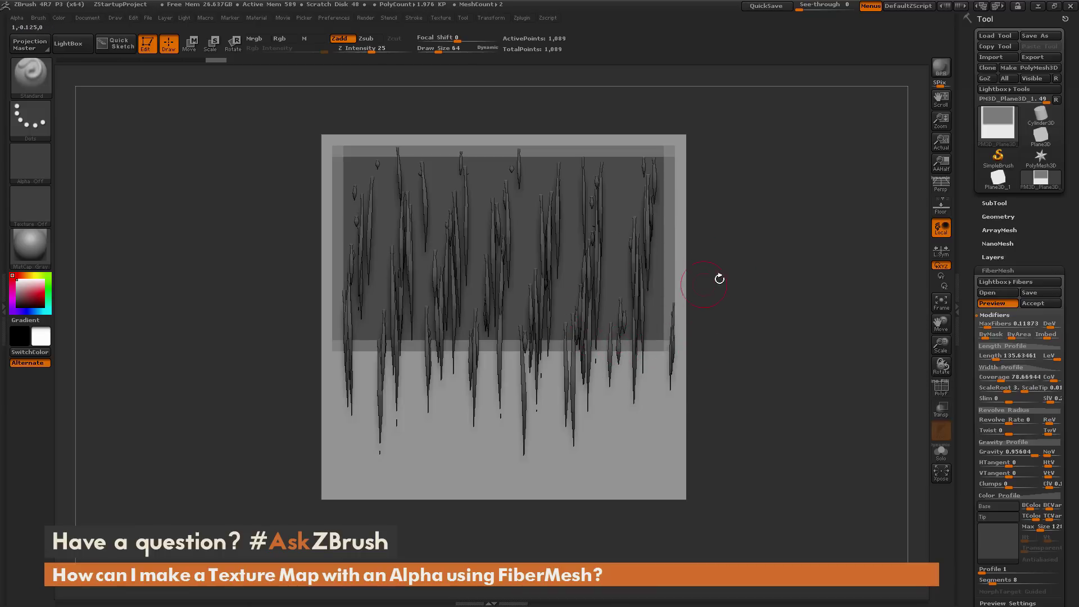
mouse_move(720, 278)
mouse_down()
mouse_move(768, 281)
mouse_move(736, 292)
mouse_up()
- Accept the fibers as geometry and select the new Fibers6 subtool
click(1033, 304)
click(994, 202)
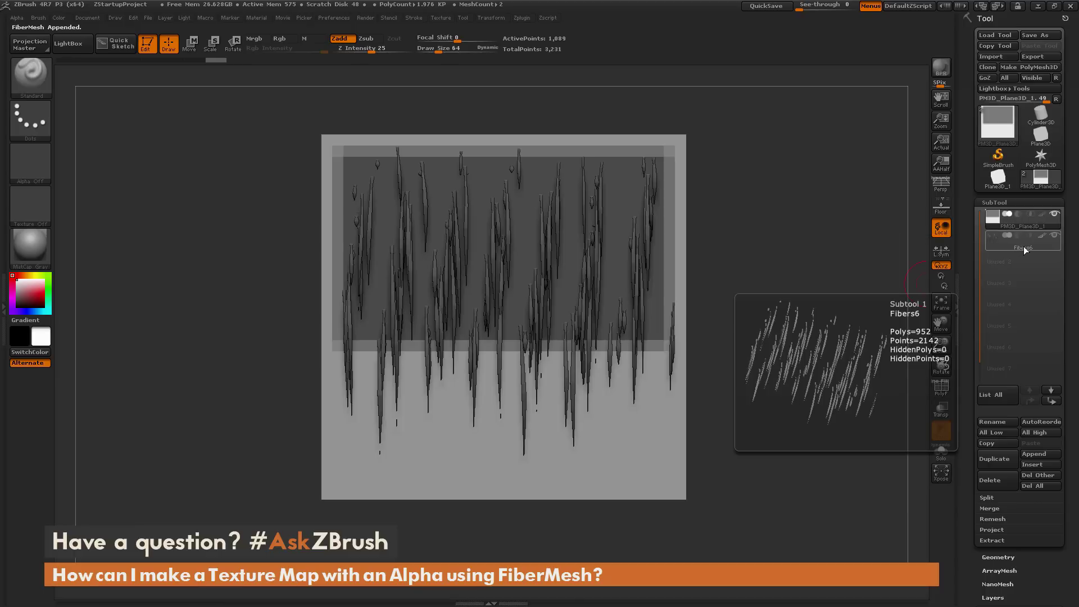
click(1019, 247)
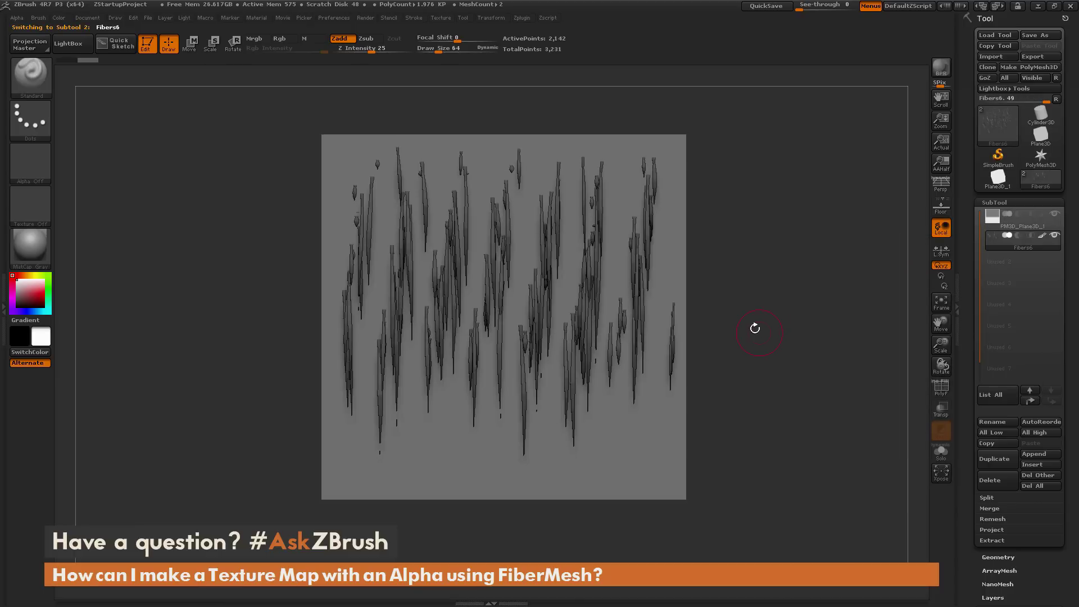
mouse_move(756, 329)
mouse_down()
mouse_move(770, 332)
mouse_move(757, 331)
mouse_up()
- Run a test BPR render of the fibers, then return to normal preview shading
click(933, 82)
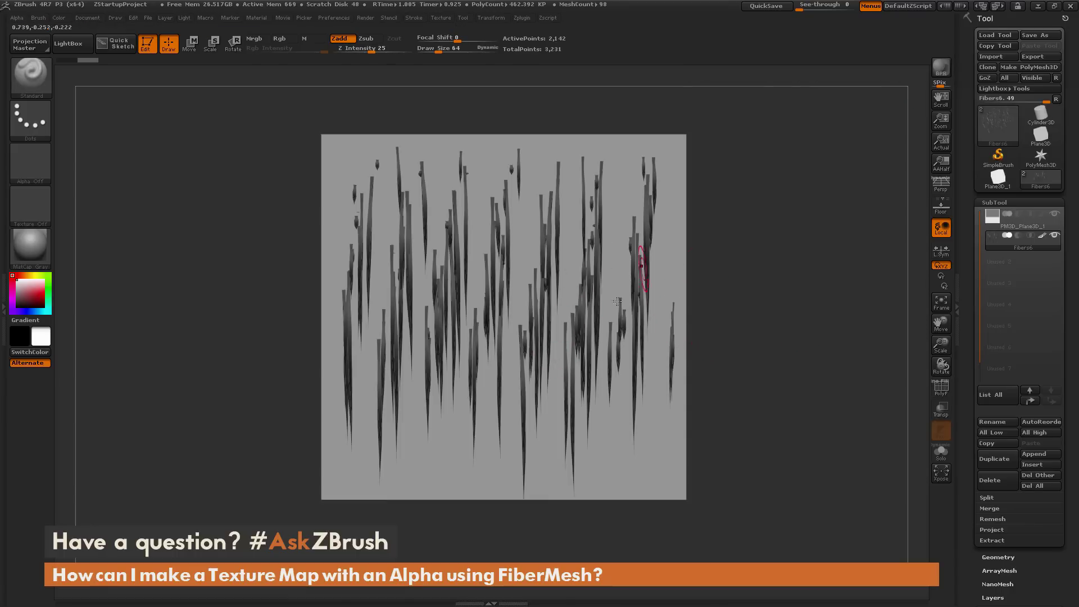
click(779, 303)
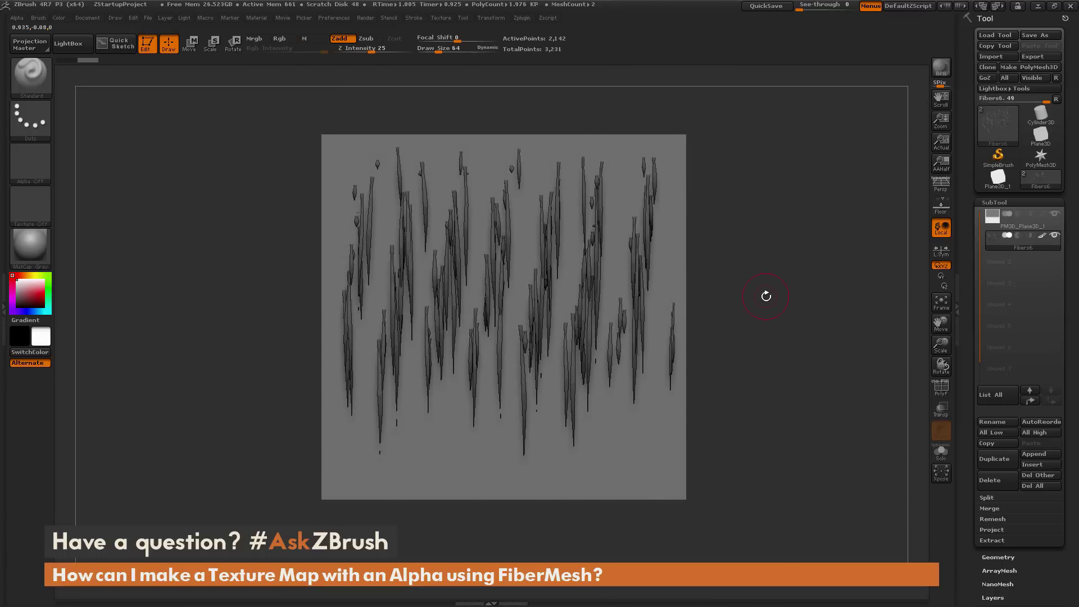
mouse_move(756, 286)
mouse_down()
mouse_move(787, 315)
mouse_move(767, 289)
mouse_up()
click(737, 311)
- Unlock proportions and resize the document to 2048 by 2048 pixels, confirming the resize
click(87, 17)
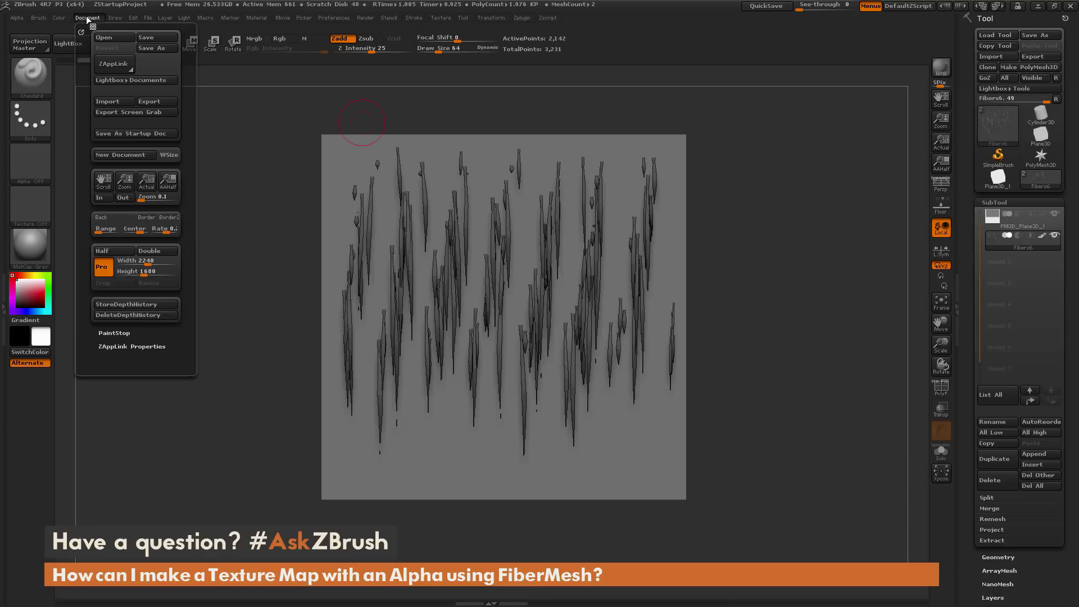
click(146, 272)
click(149, 261)
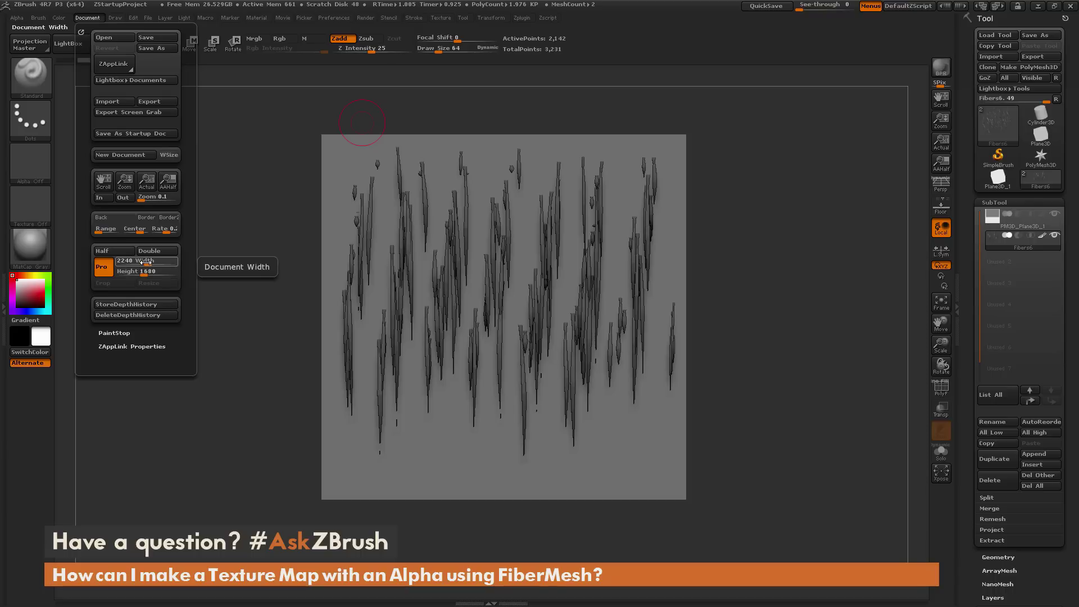
click(102, 267)
text(2225)
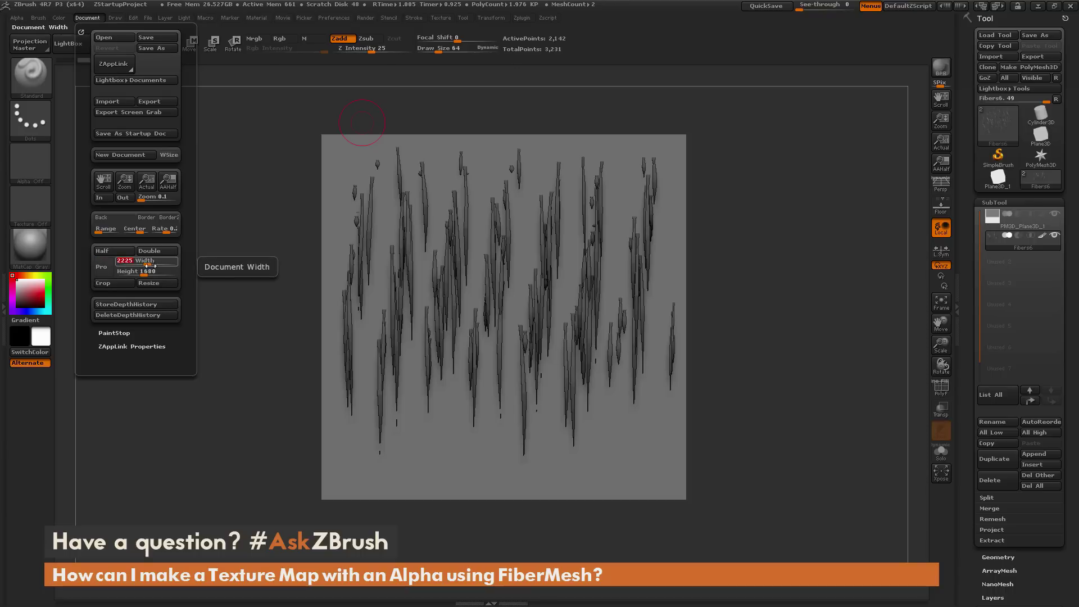
click(146, 271)
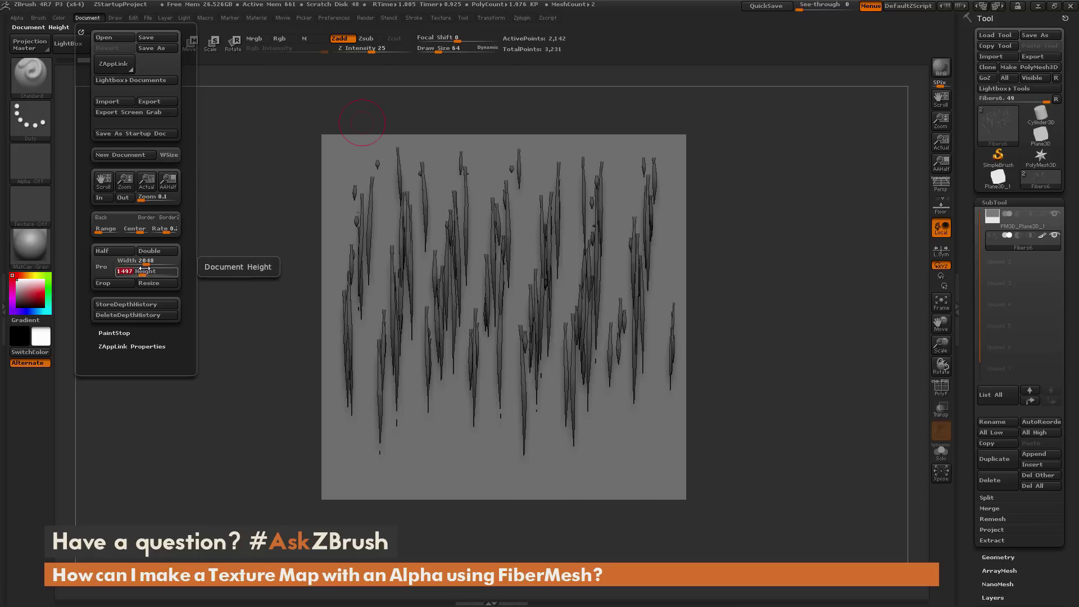
text(2048)
key(Return)
click(153, 283)
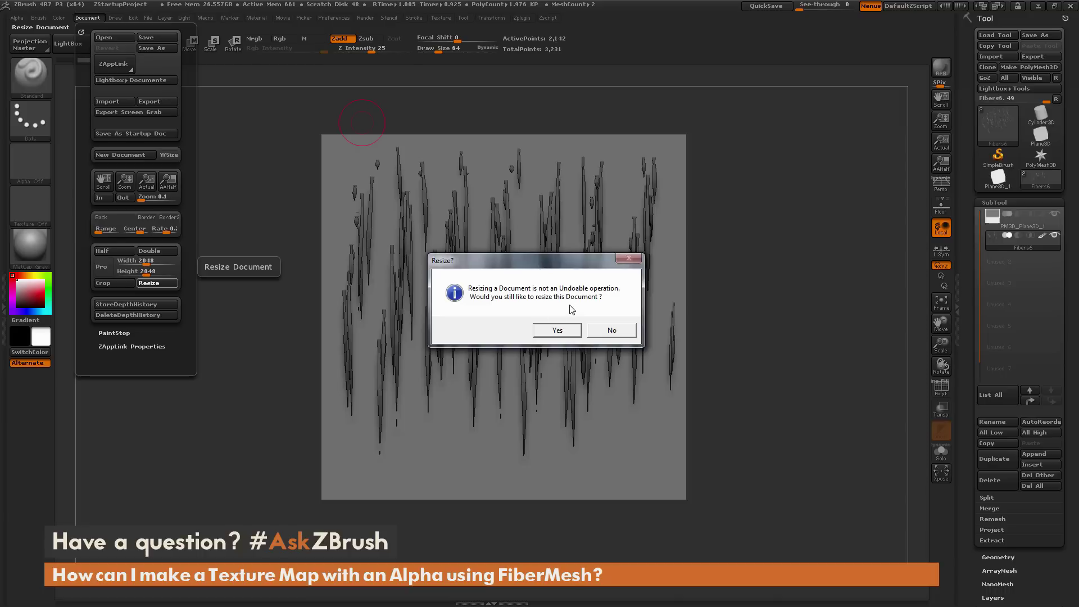
click(546, 331)
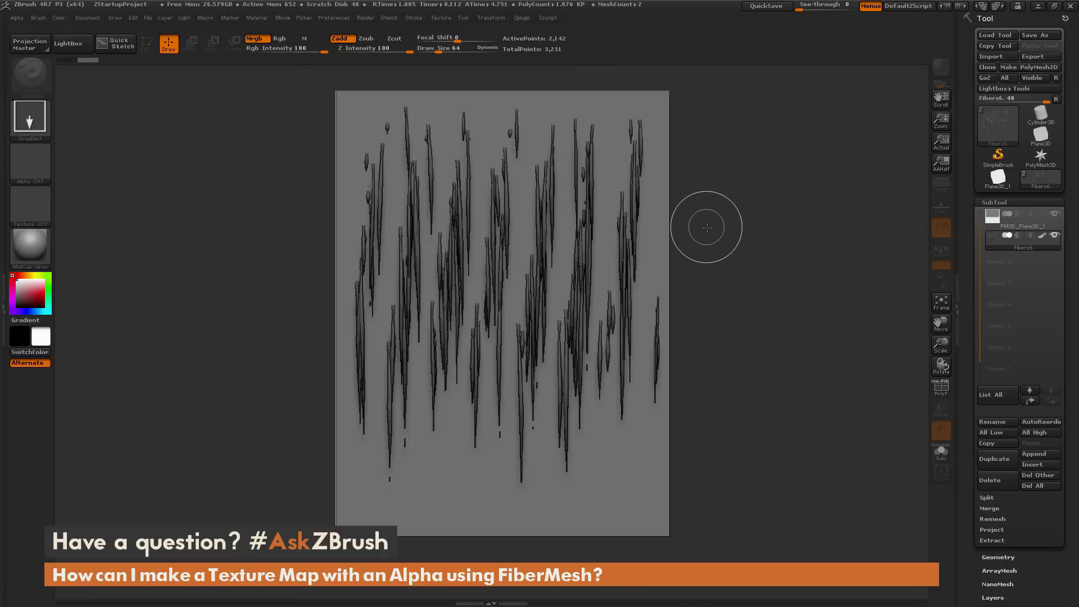
- Clear the canvas, redraw the fiber model in Edit mode and zoom out to the whole document
key(ctrl+n)
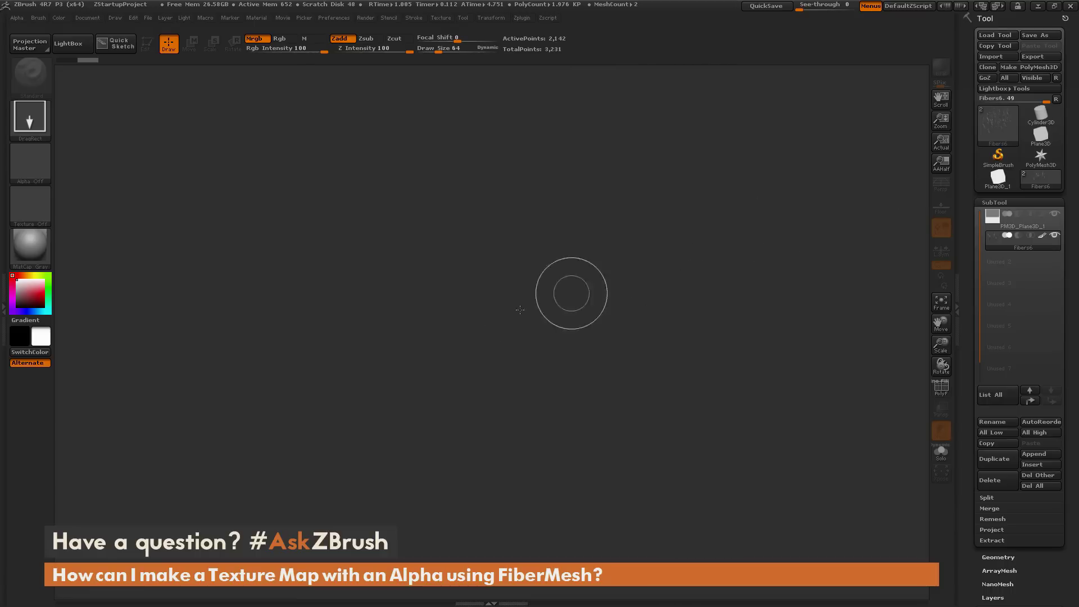
drag(504, 268, 491, 481)
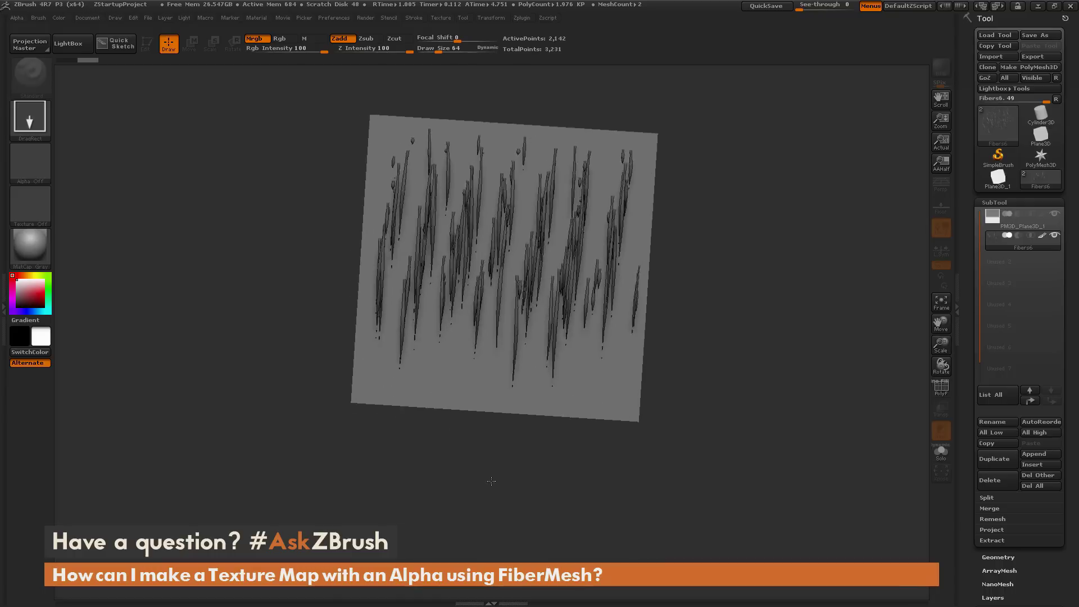
key(t)
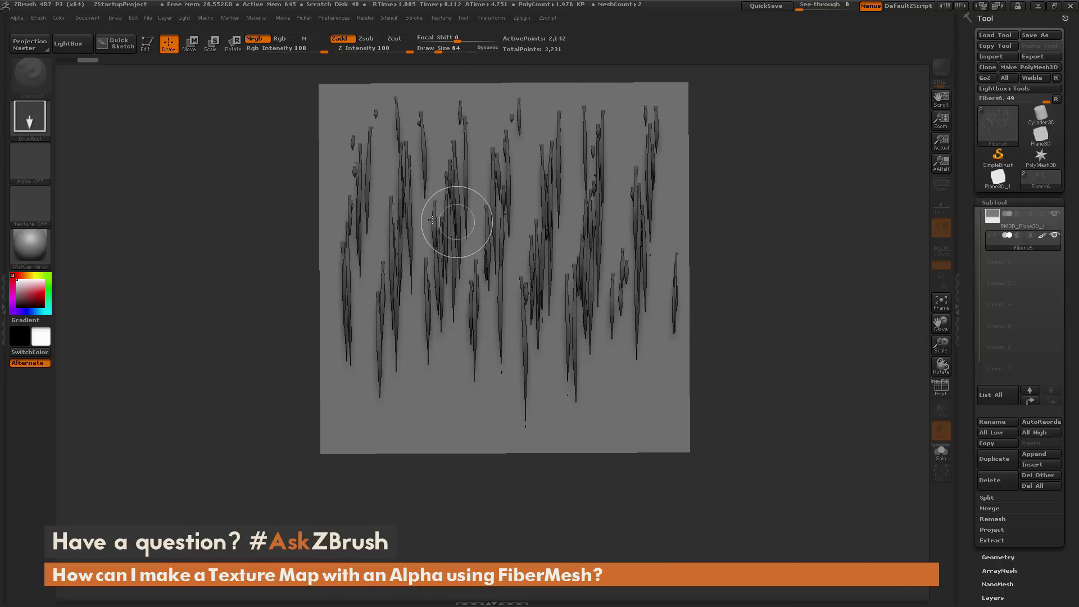
click(147, 43)
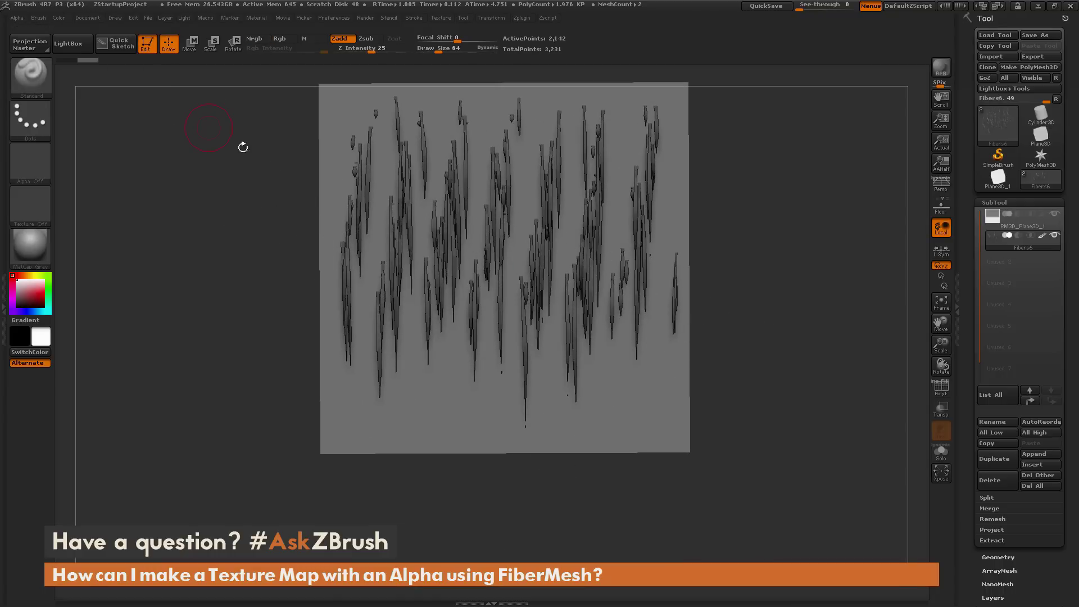
alt+drag(717, 313, 785, 386)
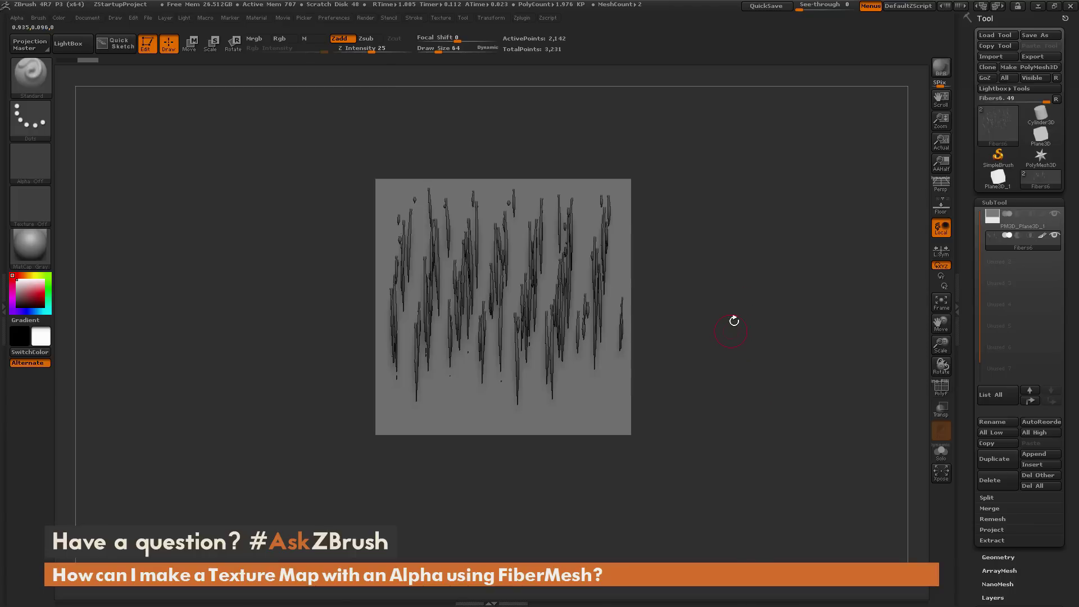
mouse_move(1030, 227)
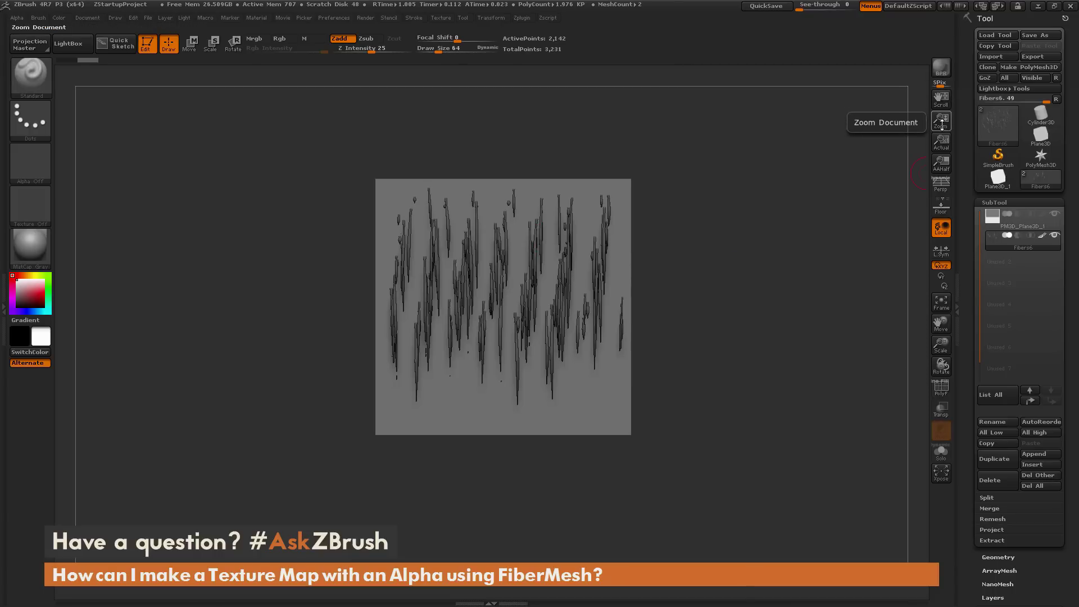
drag(941, 125, 931, 47)
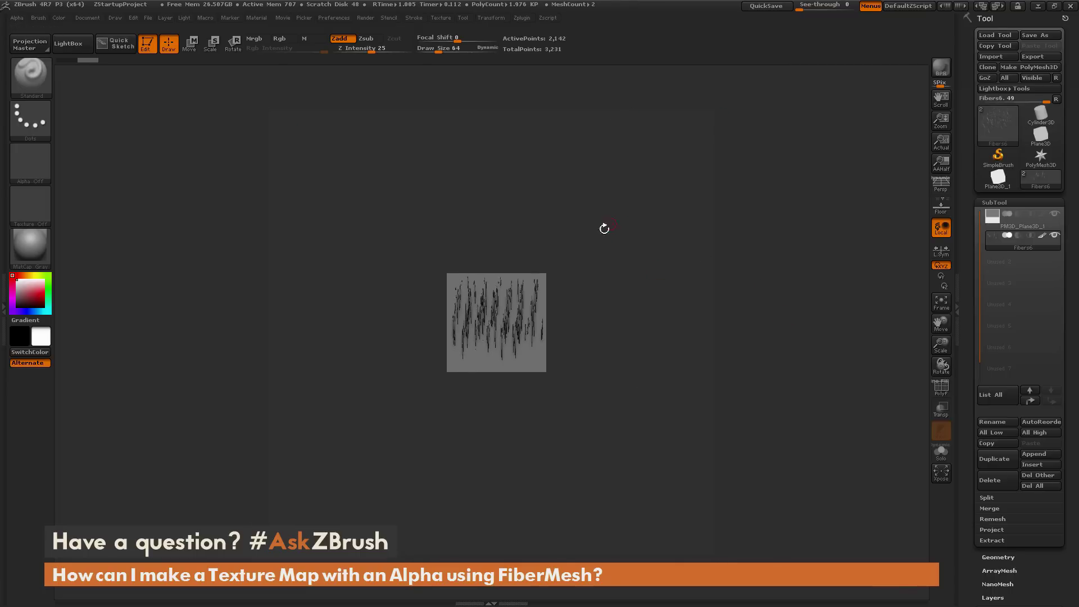
- Frame PM3D_Plane3D_1, select Fibers6, and hide the plane subtool so only fibers show
click(1026, 227)
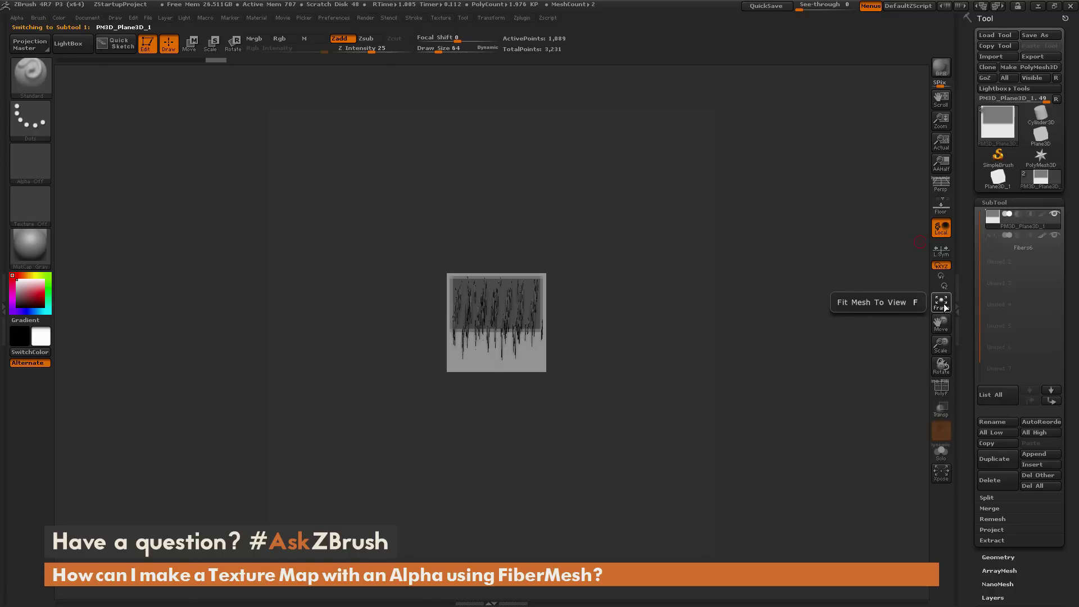
click(942, 304)
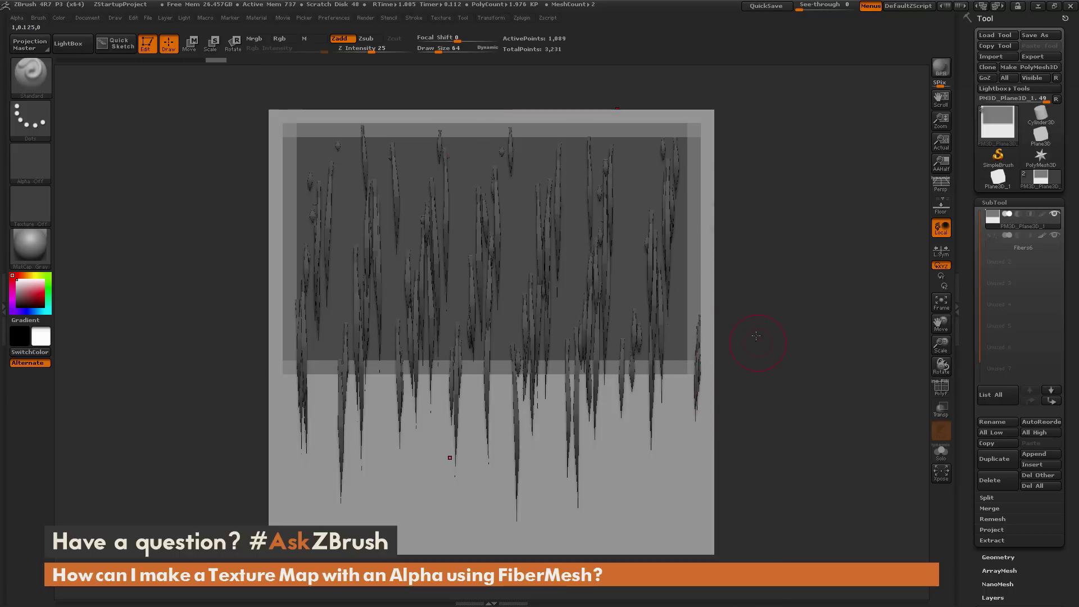
click(1028, 248)
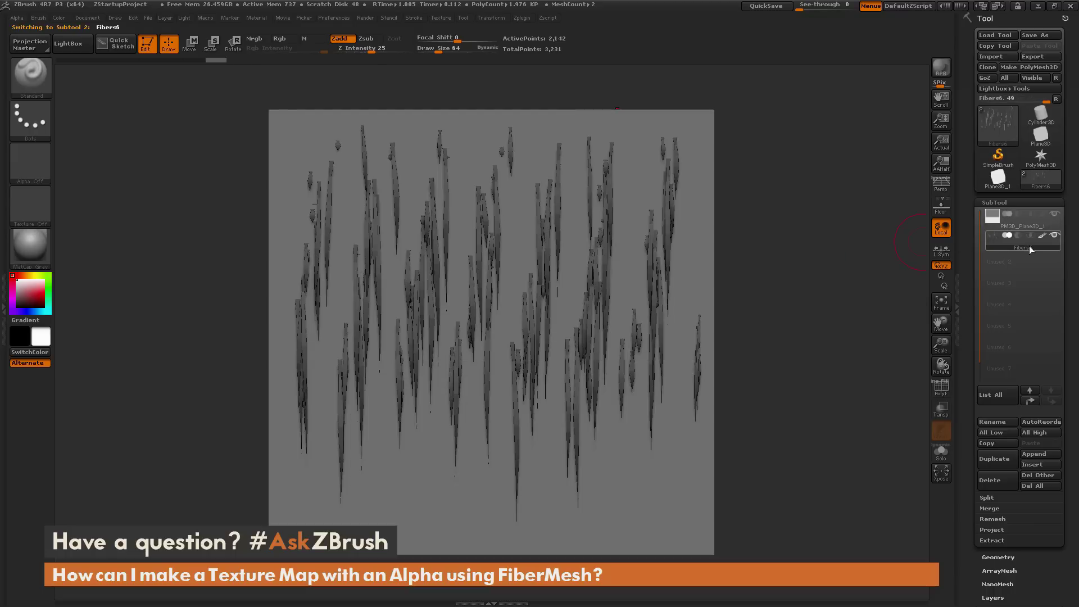
click(1055, 217)
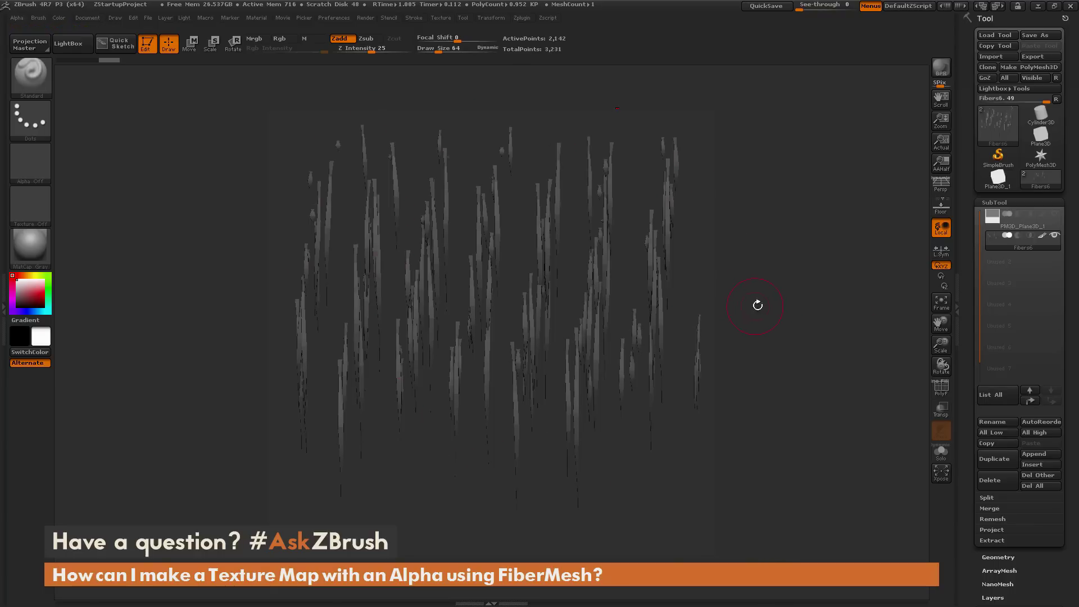
- BPR render the fibers and expand BPR RenderPass to see the 2048x2048 passes
click(940, 68)
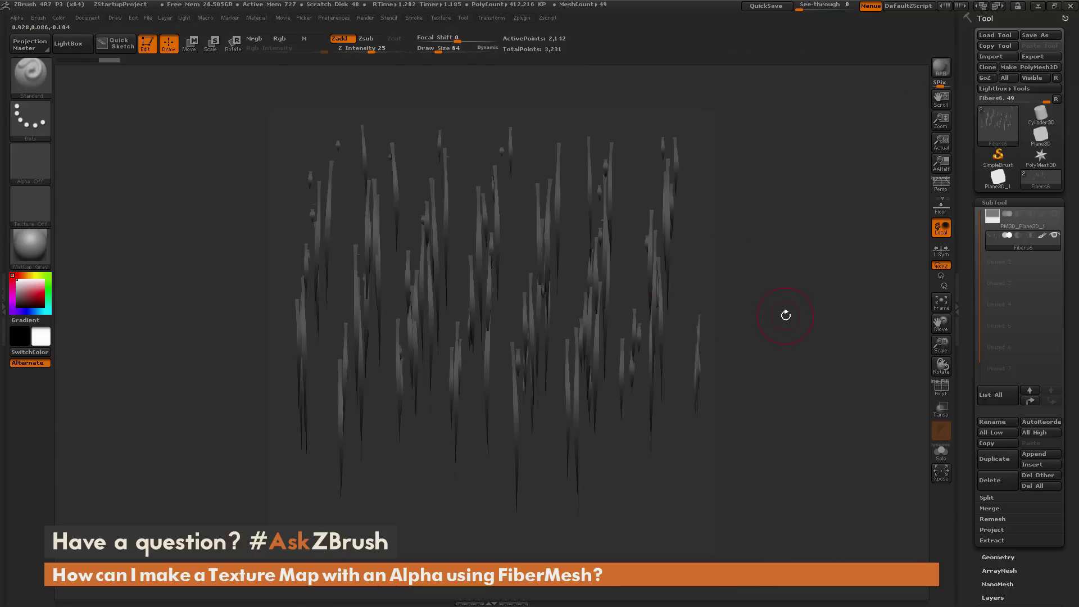
click(365, 17)
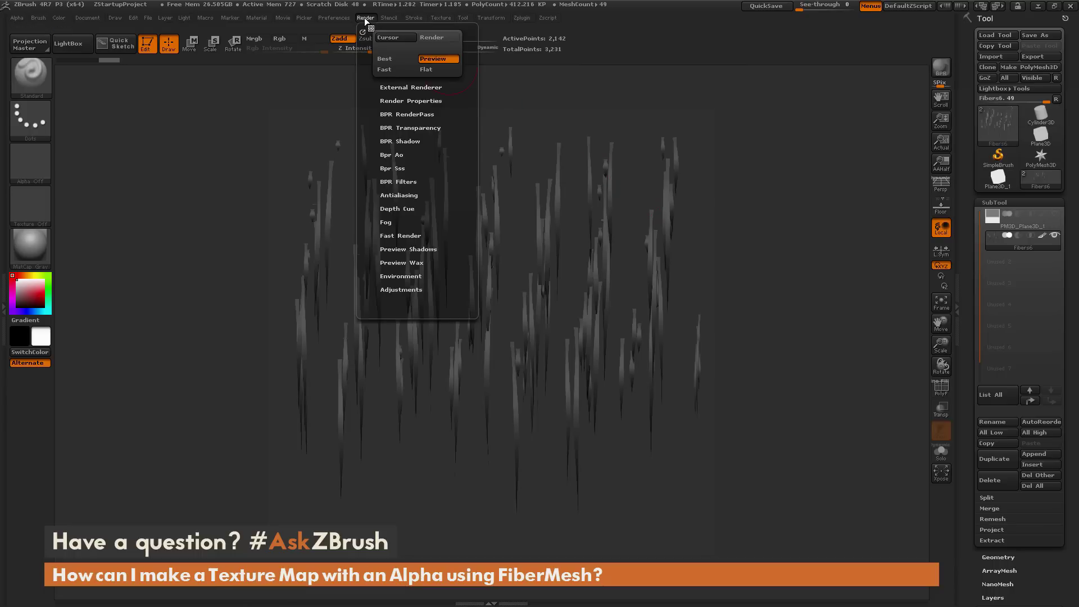
click(428, 114)
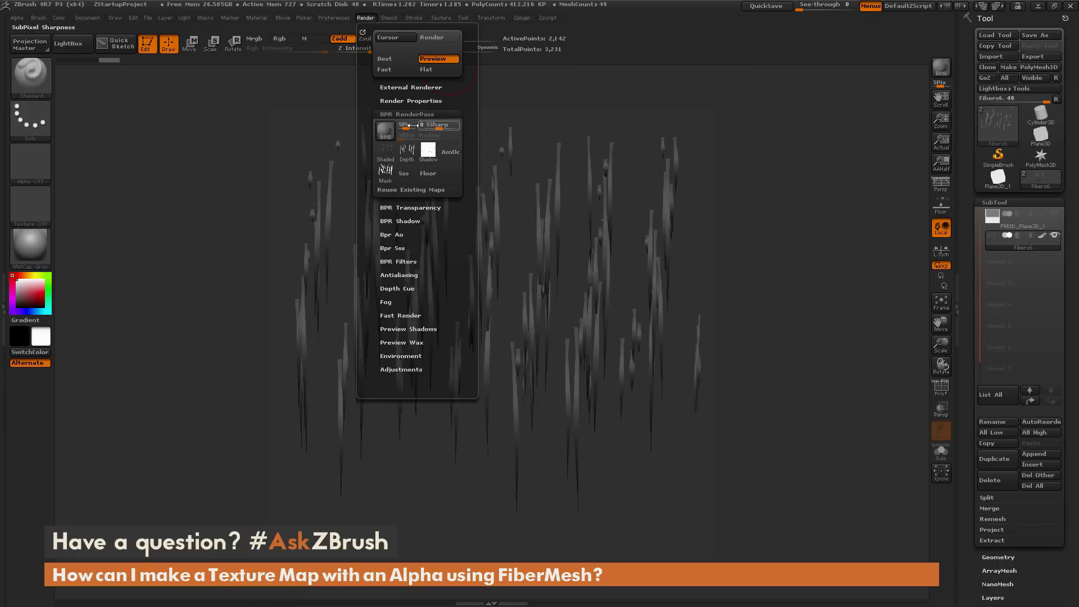
mouse_move(389, 152)
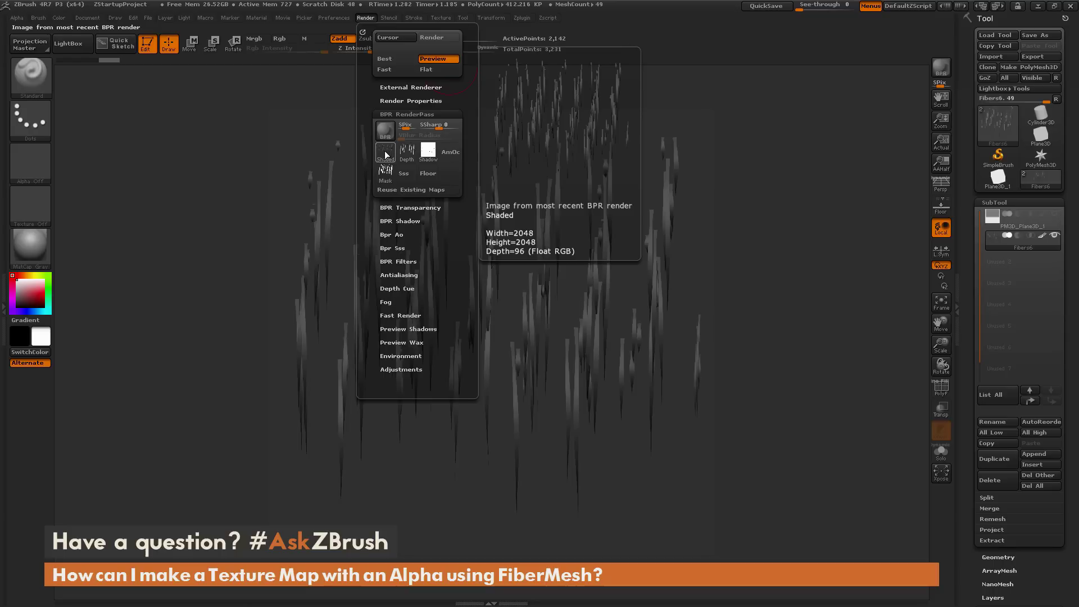
- Export the Shaded pass as BPR_Render.psd and the Mask pass as BPR_Mask.psd
click(386, 155)
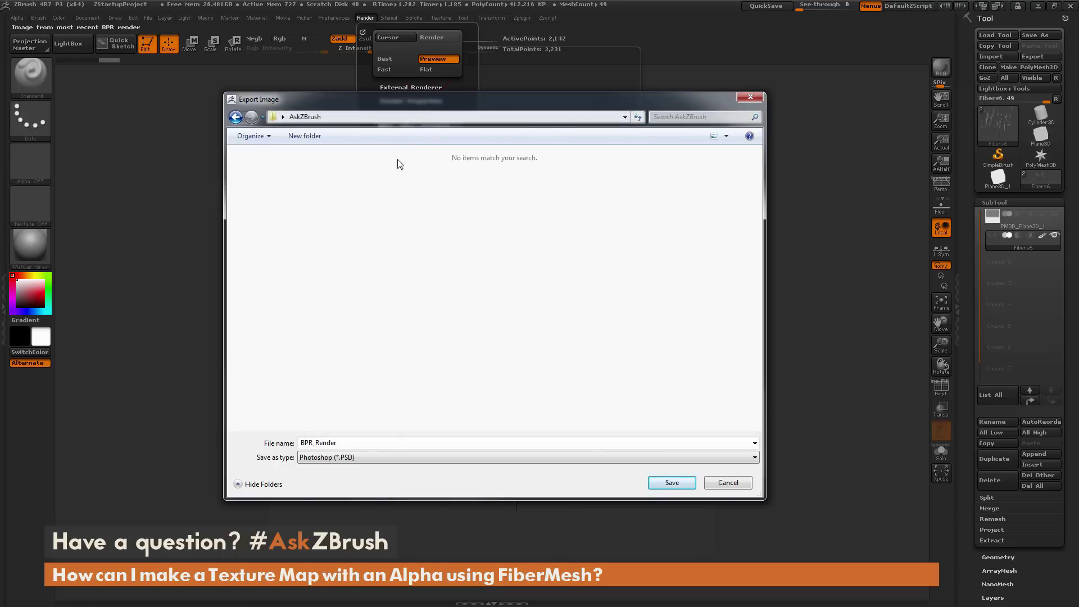
click(671, 483)
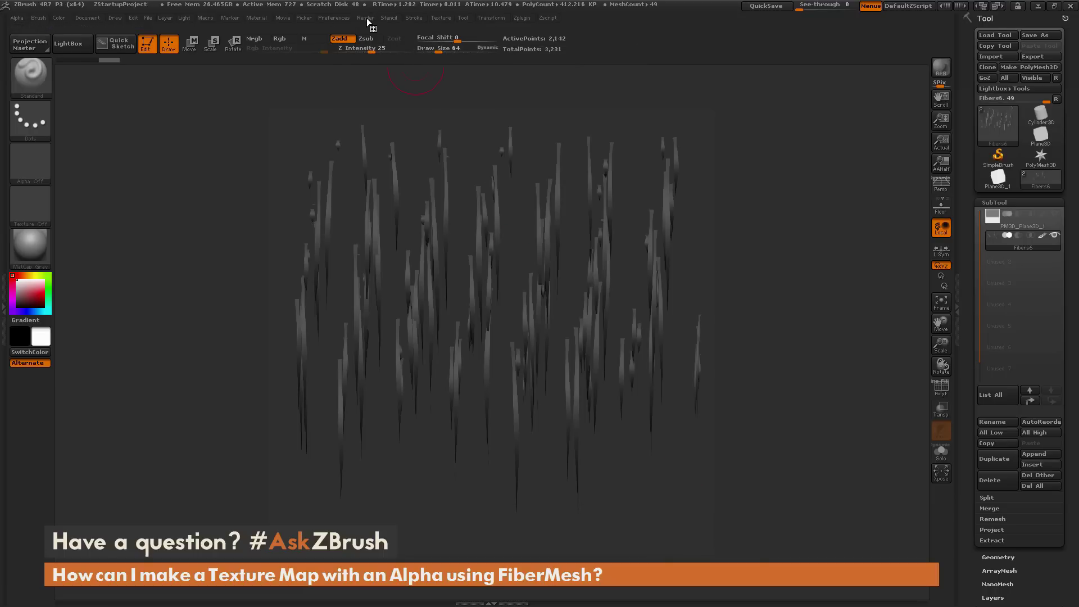
click(365, 18)
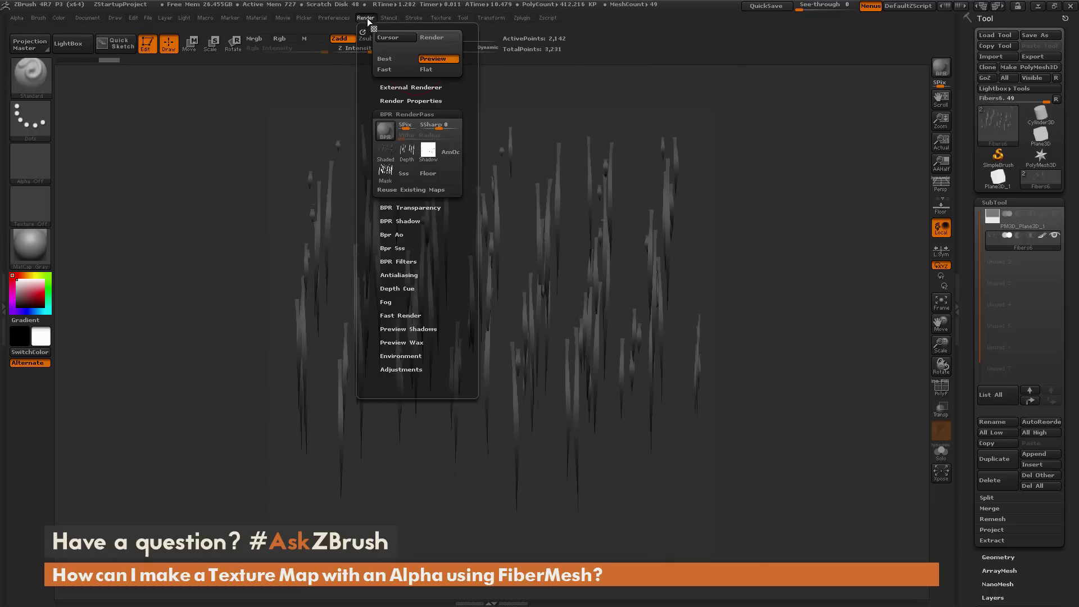
click(389, 178)
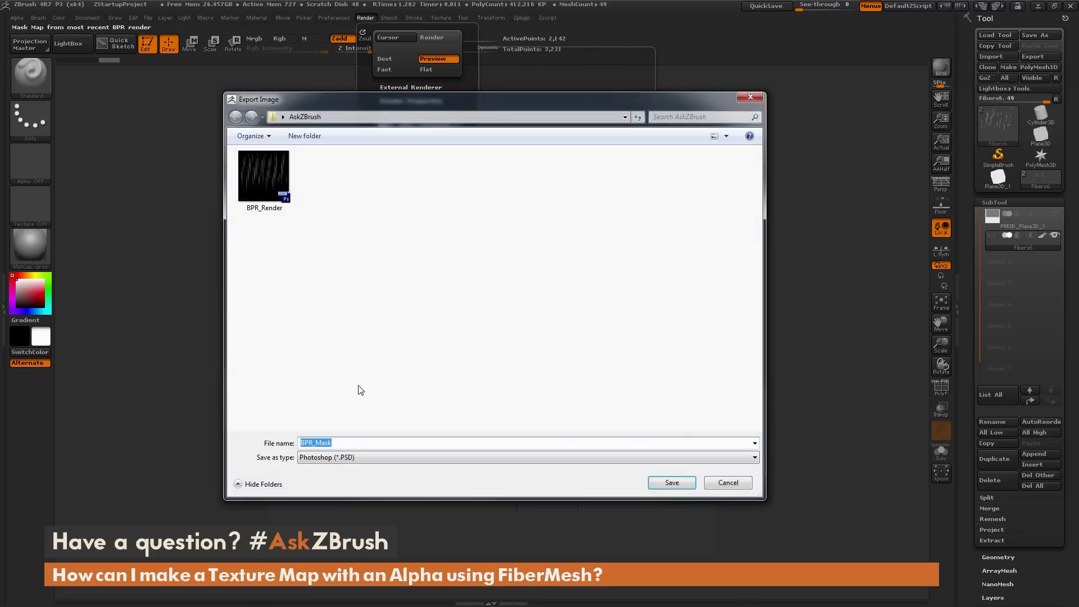
click(668, 484)
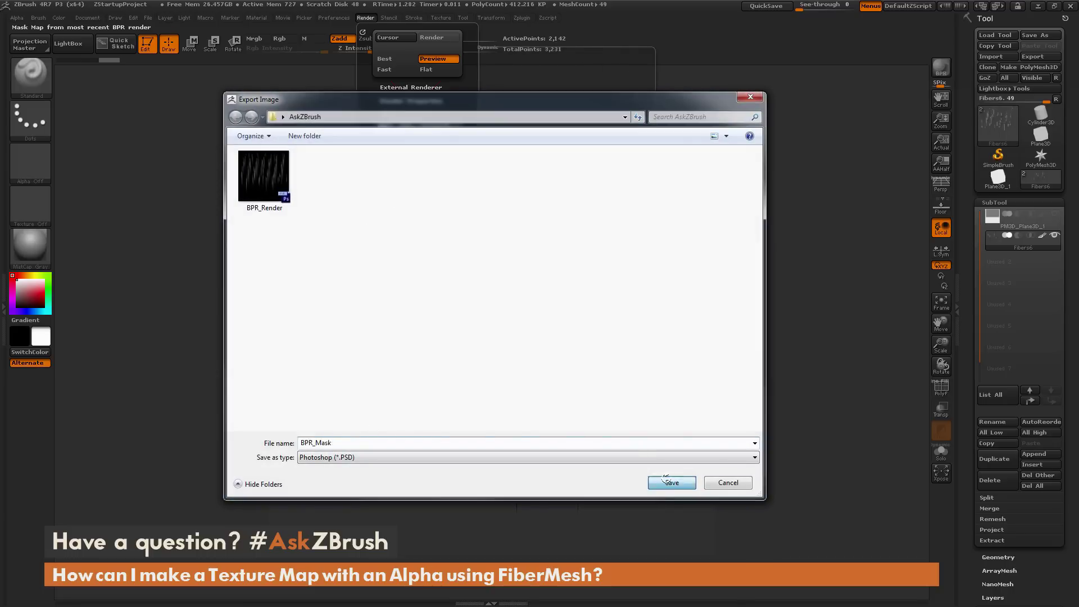
- Reopen the Mask pass export to check the saved files, then close without saving
click(366, 19)
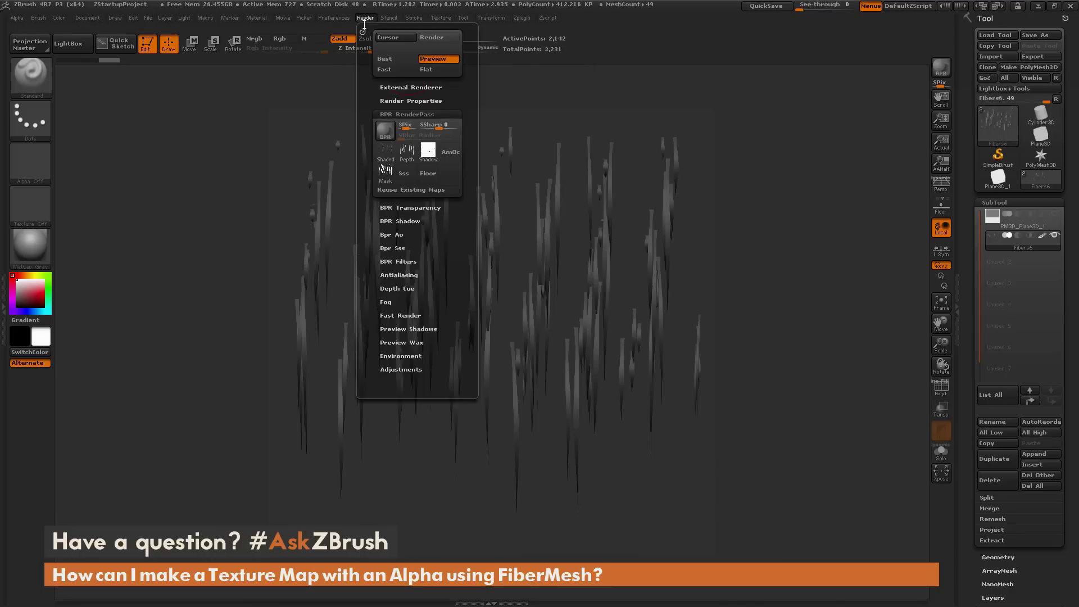
click(385, 171)
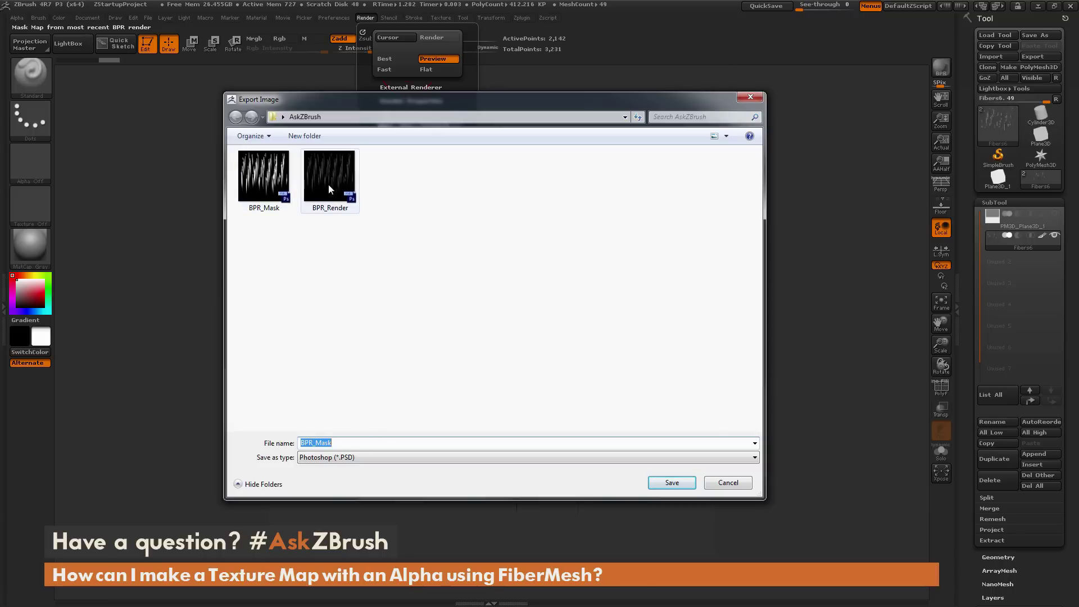
click(726, 480)
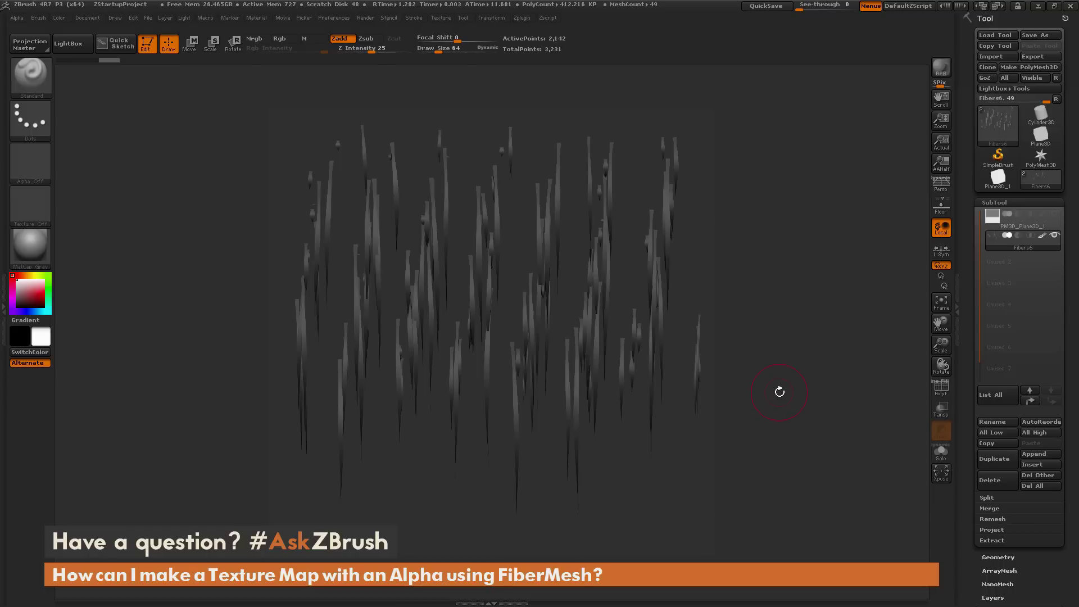